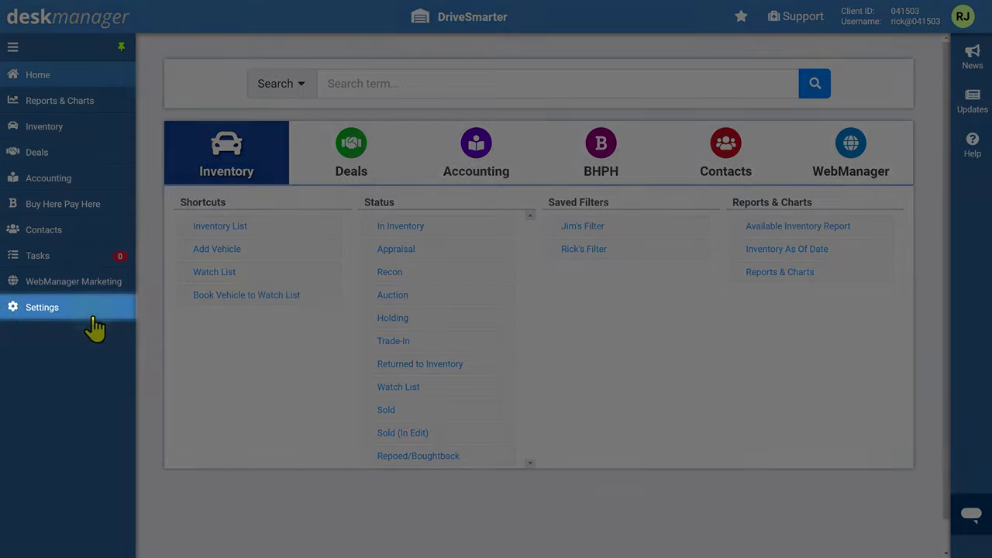
# Go to Settings > Lots and collapse the DriveSmarter lot's details
pyautogui.click(93, 326)
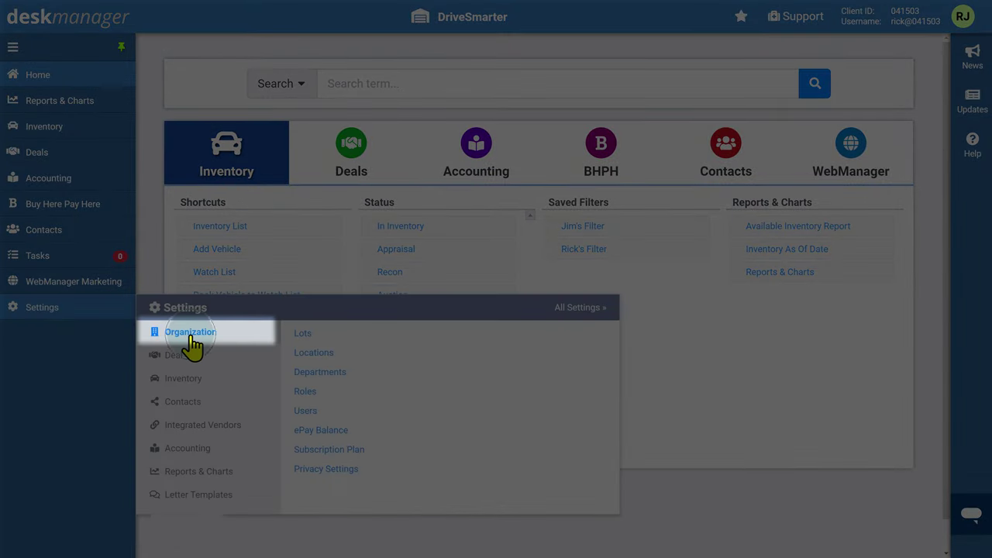
pyautogui.click(304, 335)
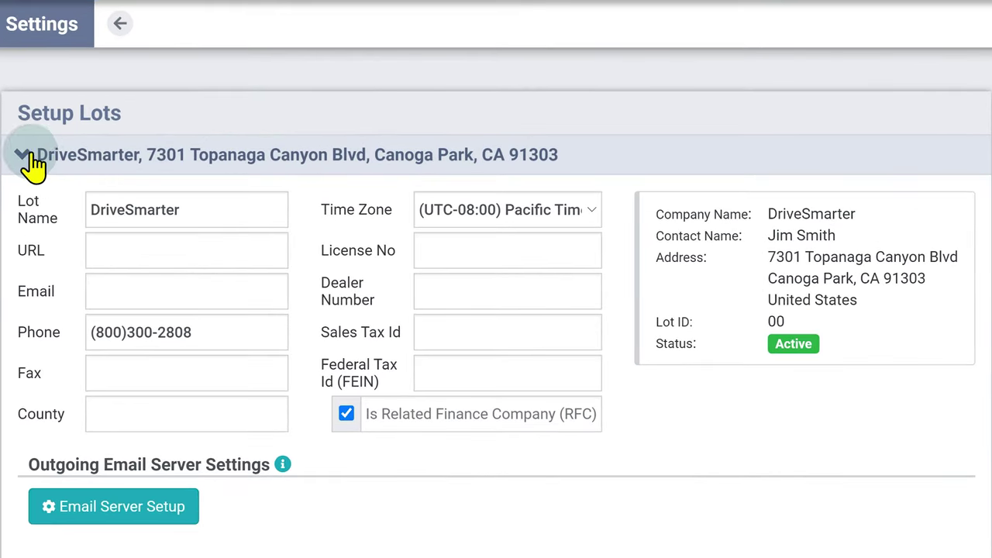
pyautogui.click(25, 158)
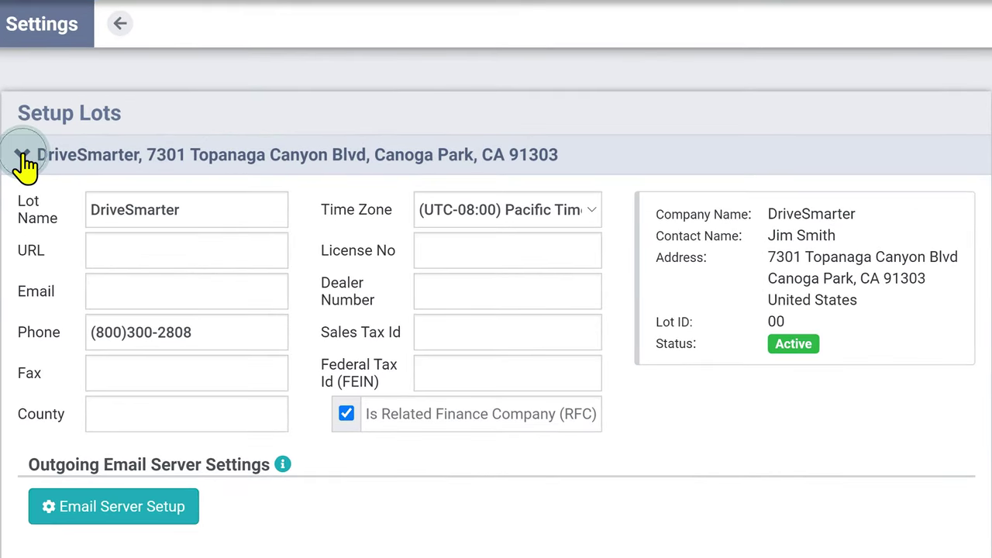
# Re-expand the DriveSmarter lot's details and scroll down to its outgoing email server settings
pyautogui.click(24, 159)
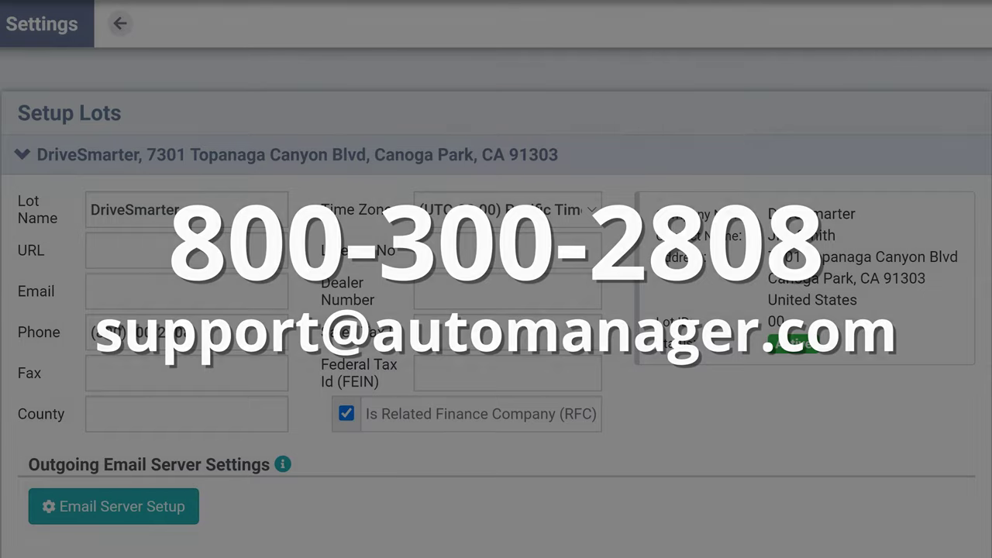
pyautogui.scroll(-2, 496, 310)
pyautogui.scroll(-3, 496, 310)
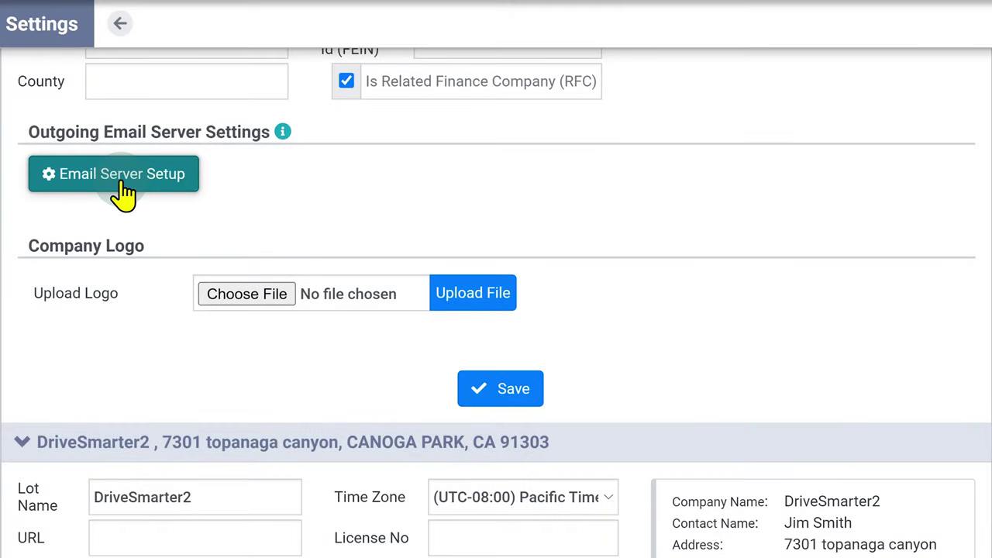
pyautogui.click(122, 175)
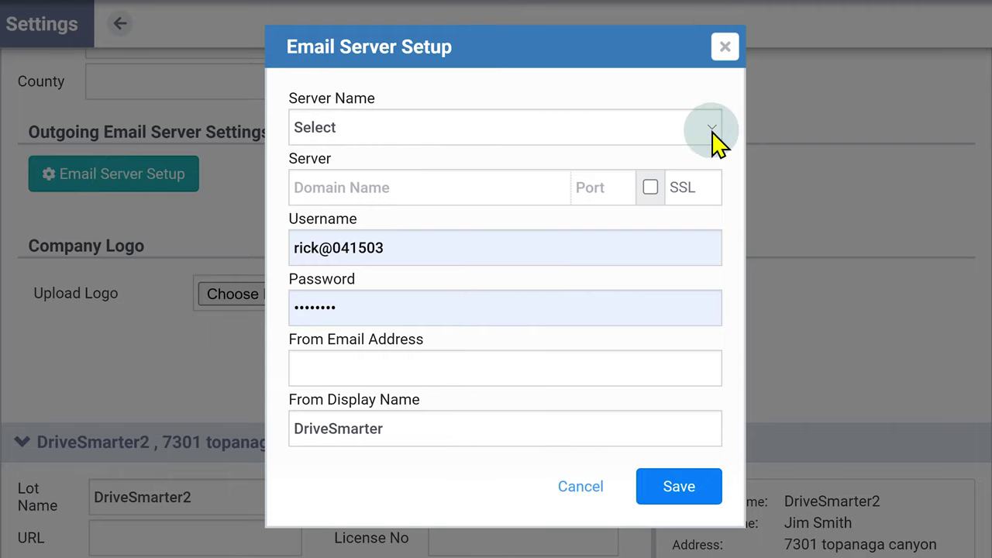
pyautogui.click(712, 131)
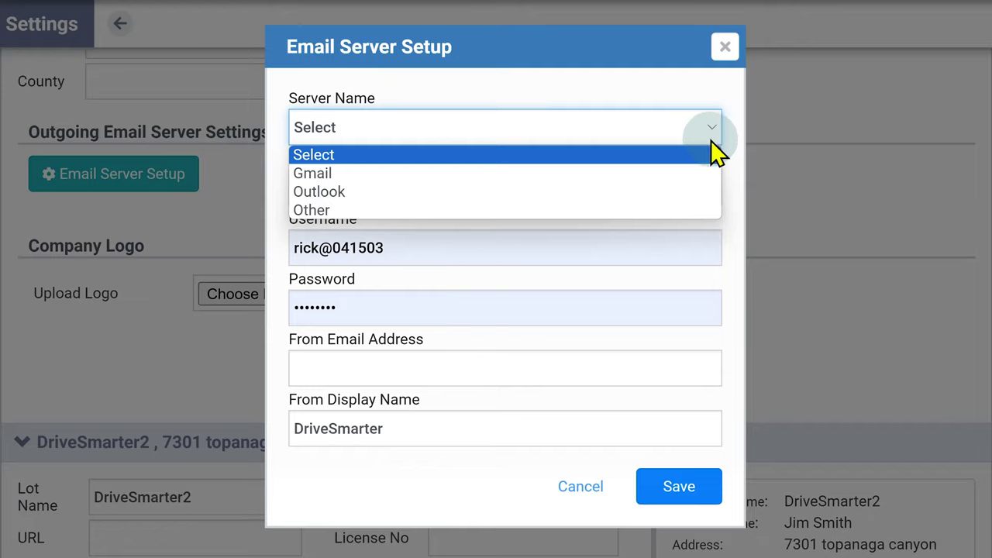
pyautogui.click(687, 210)
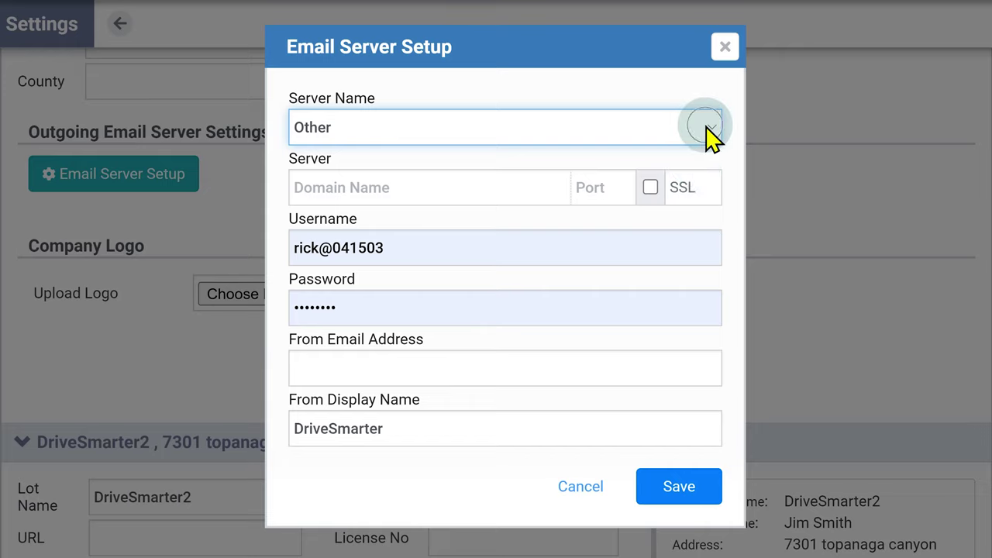
pyautogui.click(707, 130)
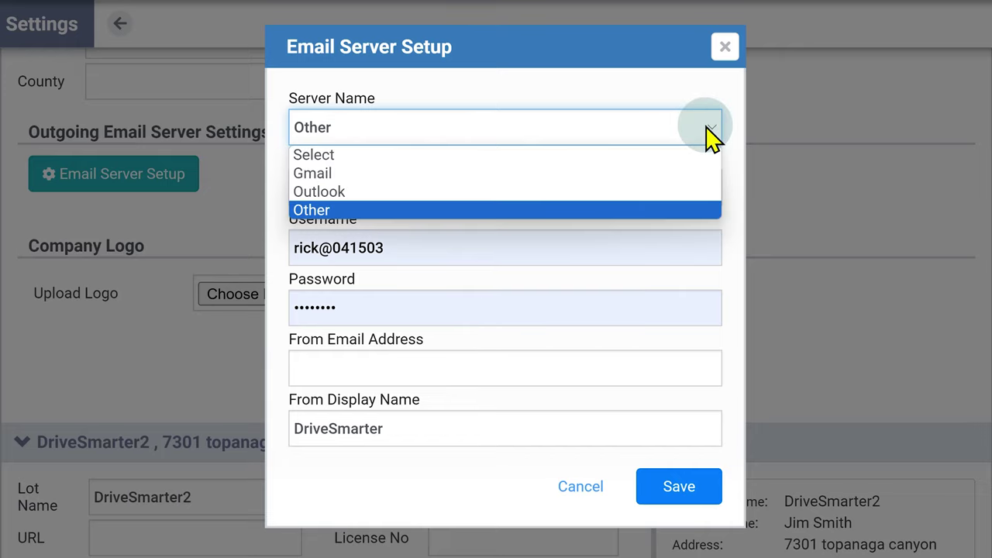
pyautogui.click(695, 175)
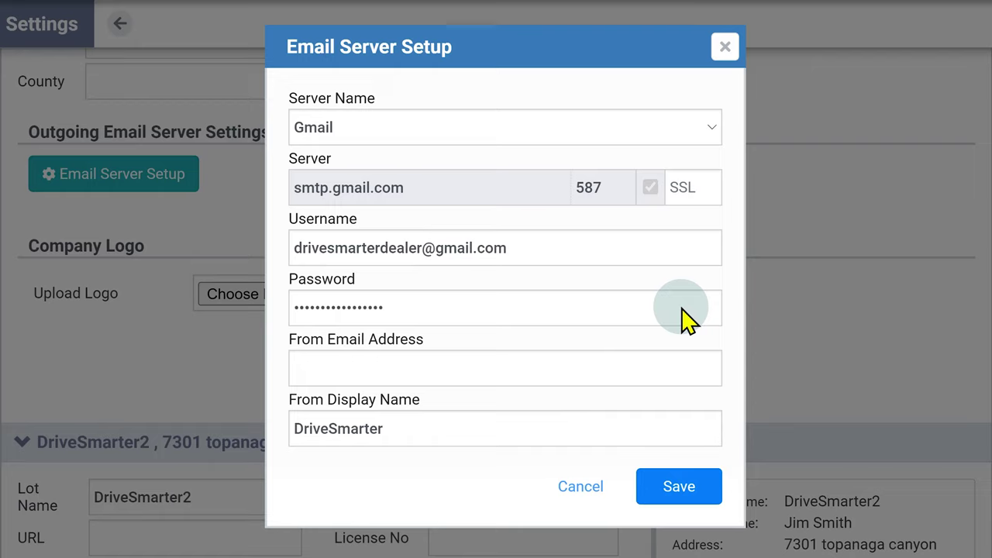
pyautogui.click(679, 375)
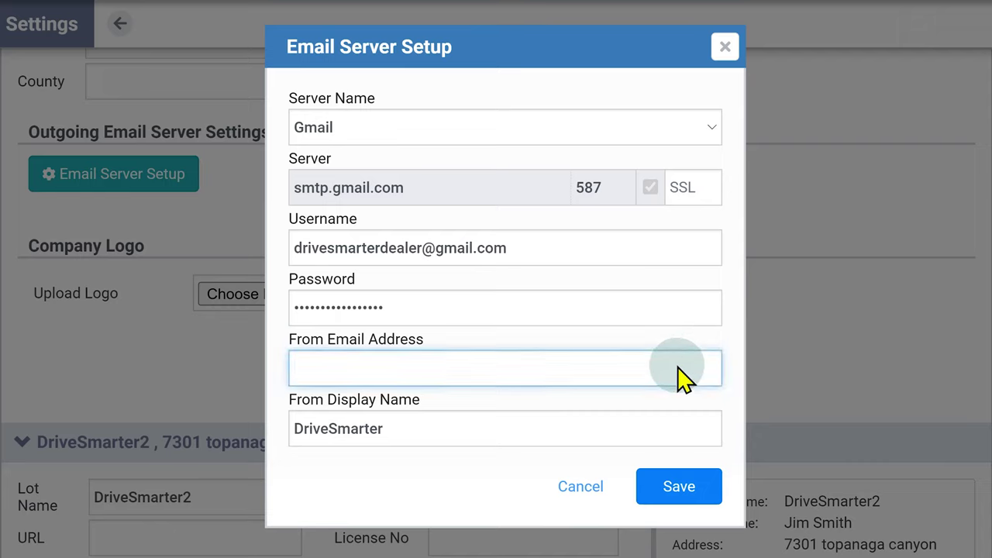
pyautogui.click(679, 436)
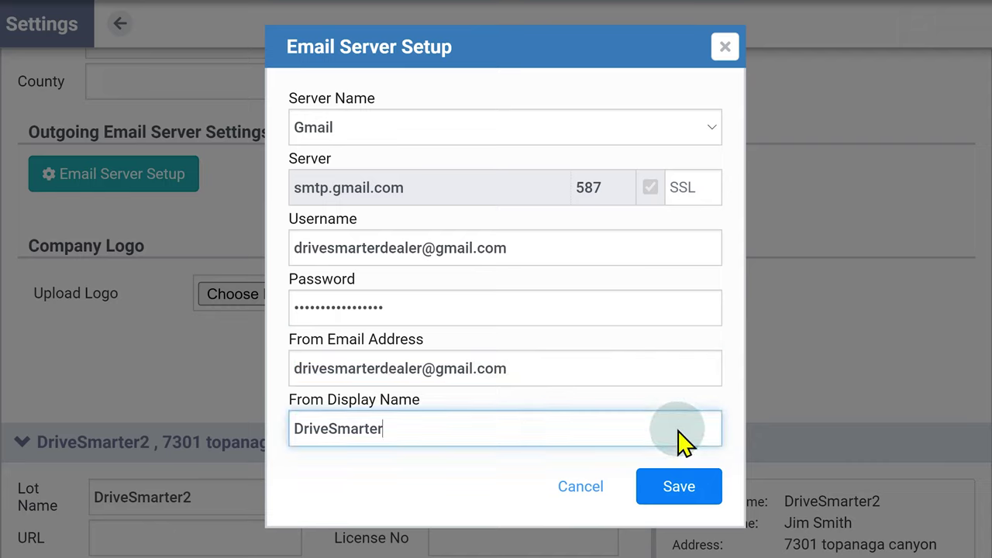
pyautogui.click(680, 488)
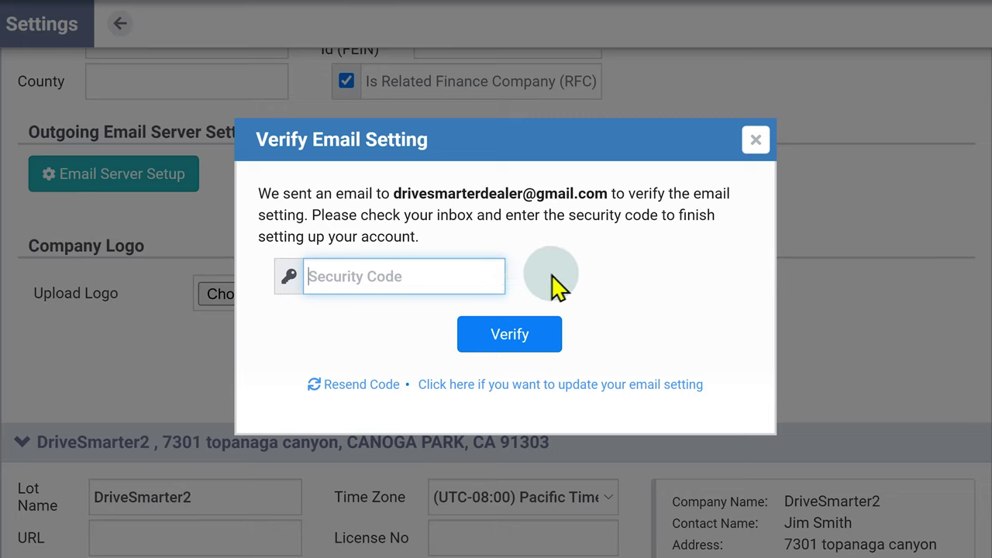
pyautogui.click(482, 283)
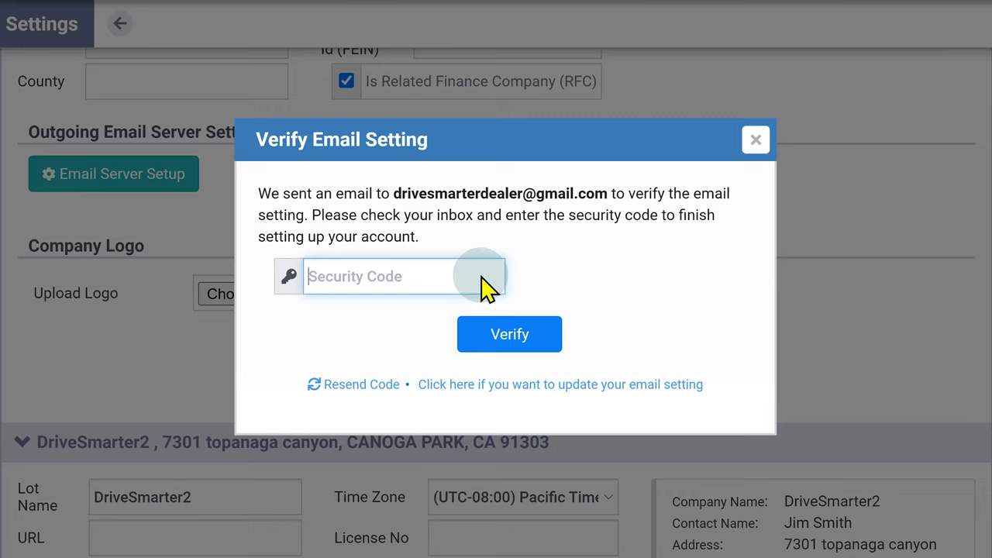
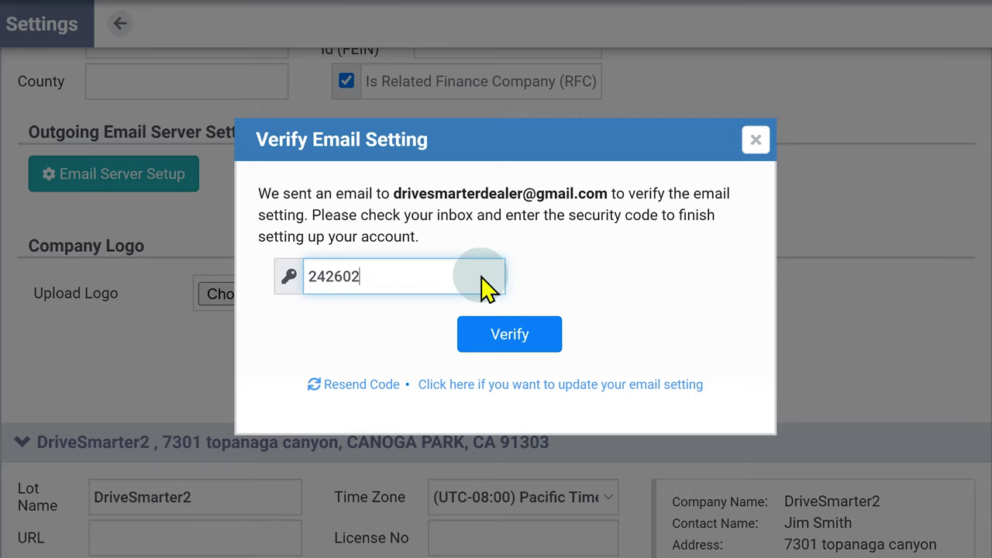
pyautogui.click(513, 347)
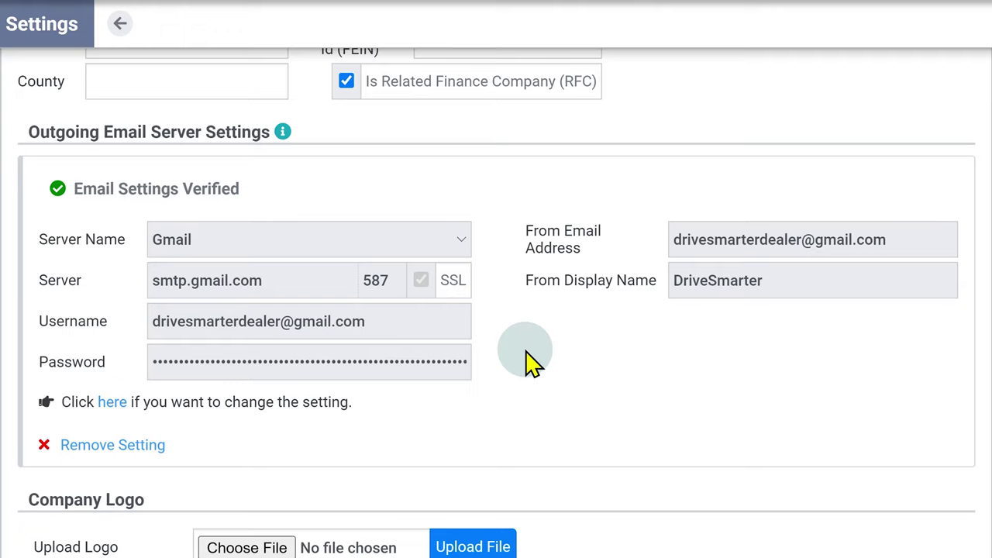
# Open the DriveSmarter lot's Email Server Setup form, leaving the verified Gmail settings unchanged
pyautogui.click(113, 411)
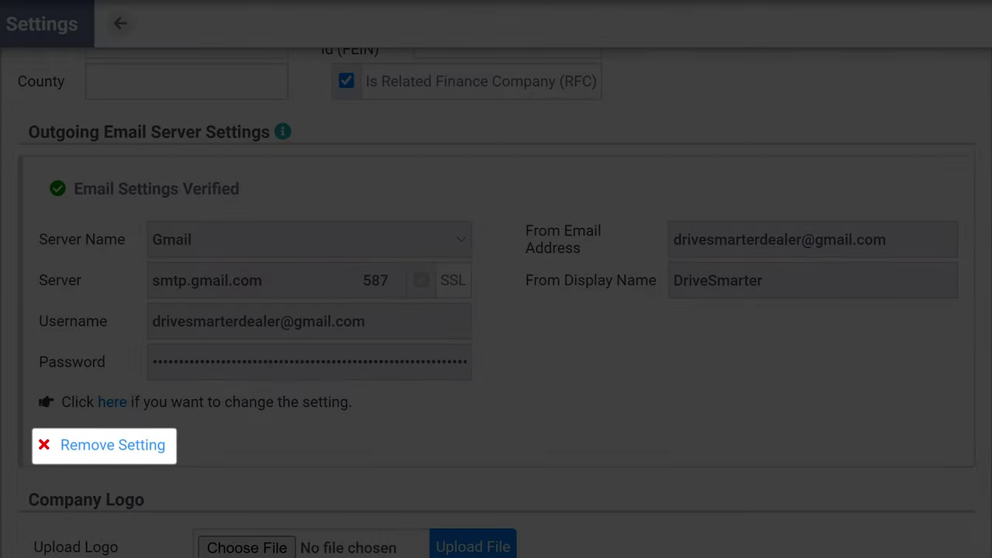
pyautogui.scroll(-1, 496, 310)
pyautogui.scroll(-2, 495, 310)
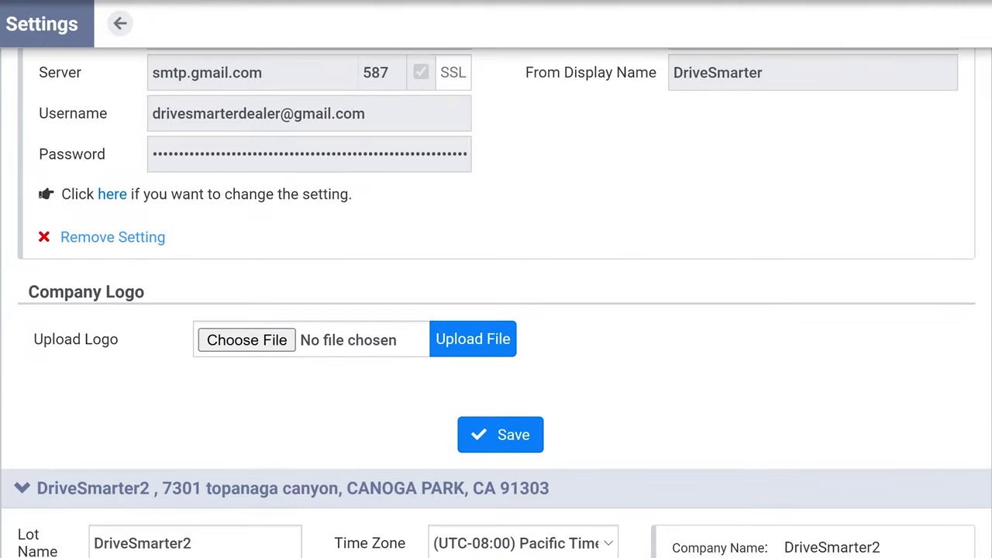